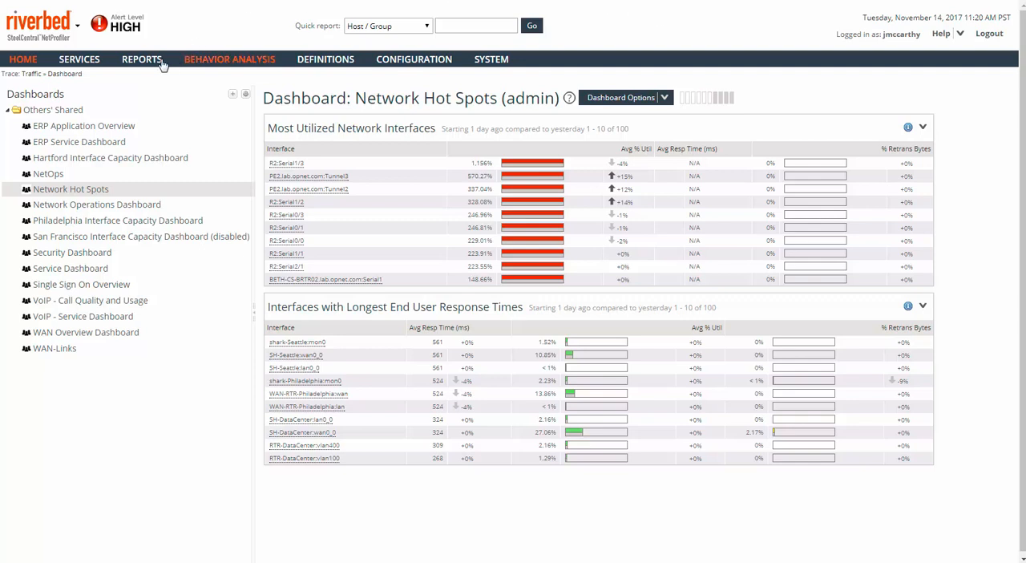
Step: Start an advanced traffic report limited to hosts within ByInternalHosts:All, with their role set to server
mouse_move(159, 63)
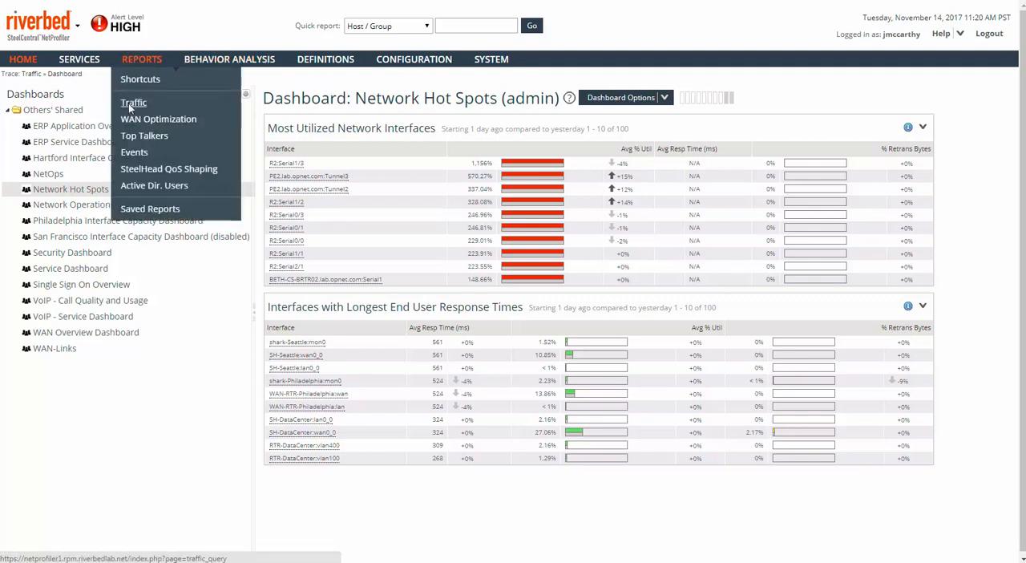
click(132, 103)
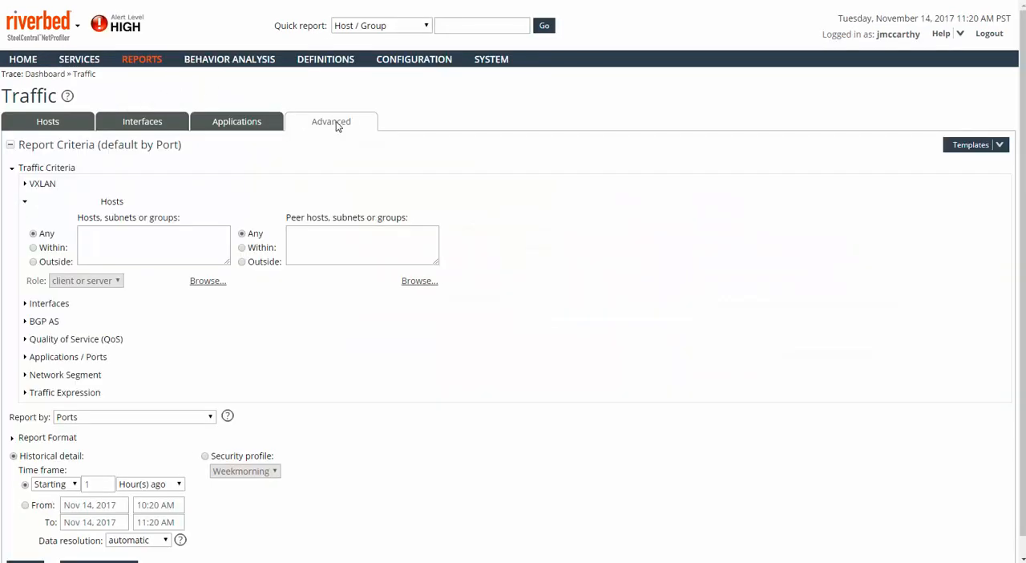
click(107, 232)
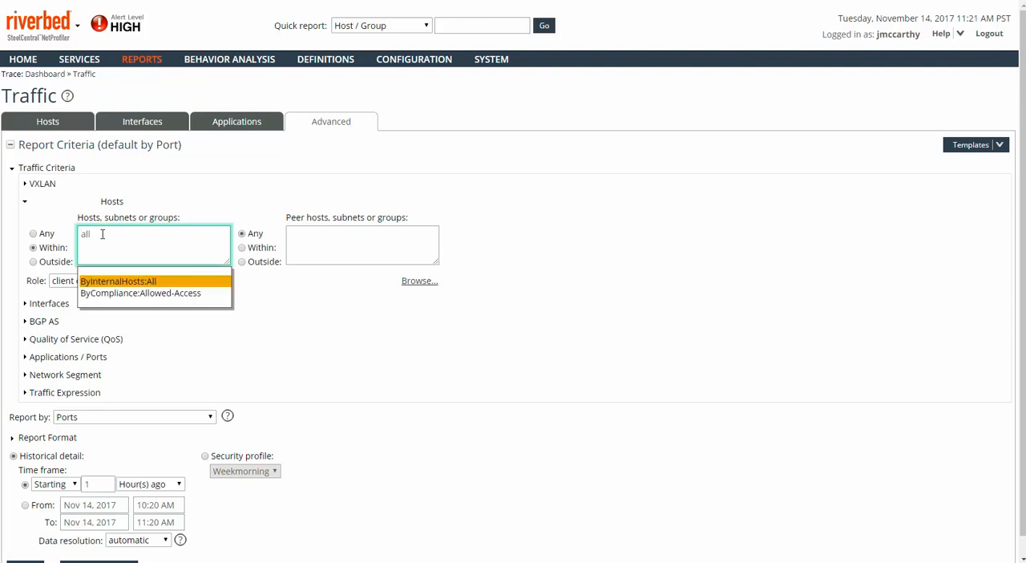
click(138, 287)
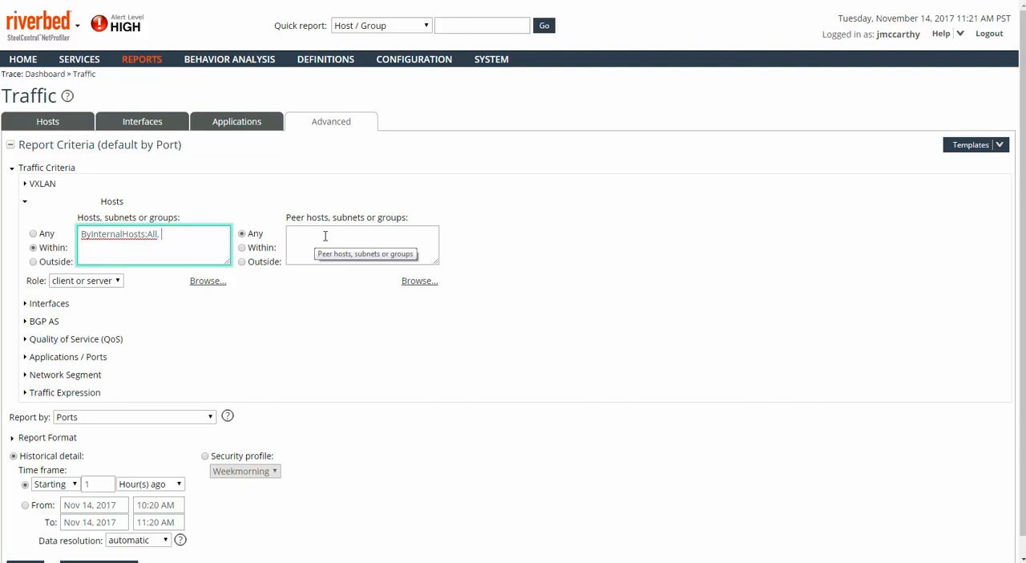
click(119, 284)
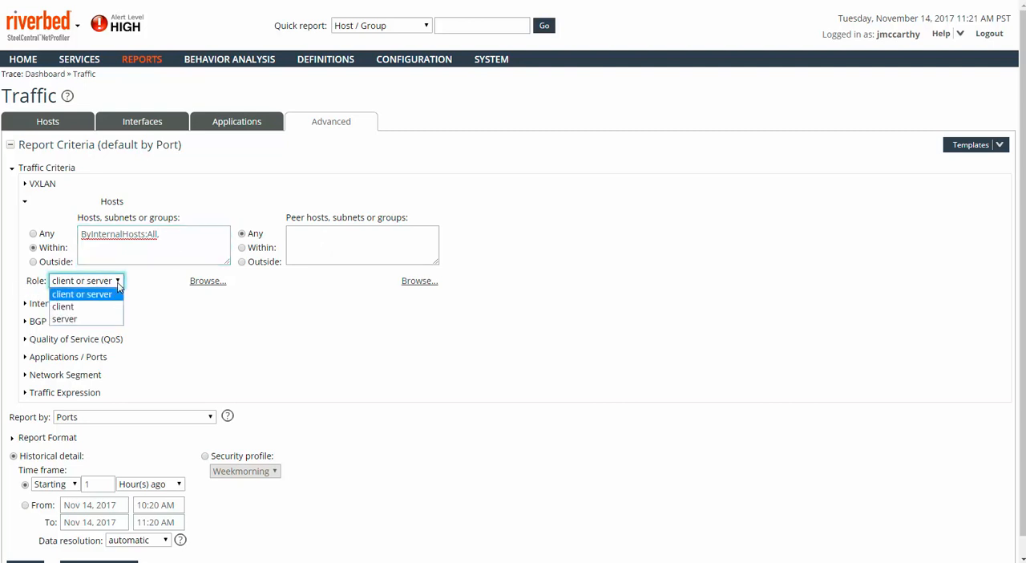
click(69, 320)
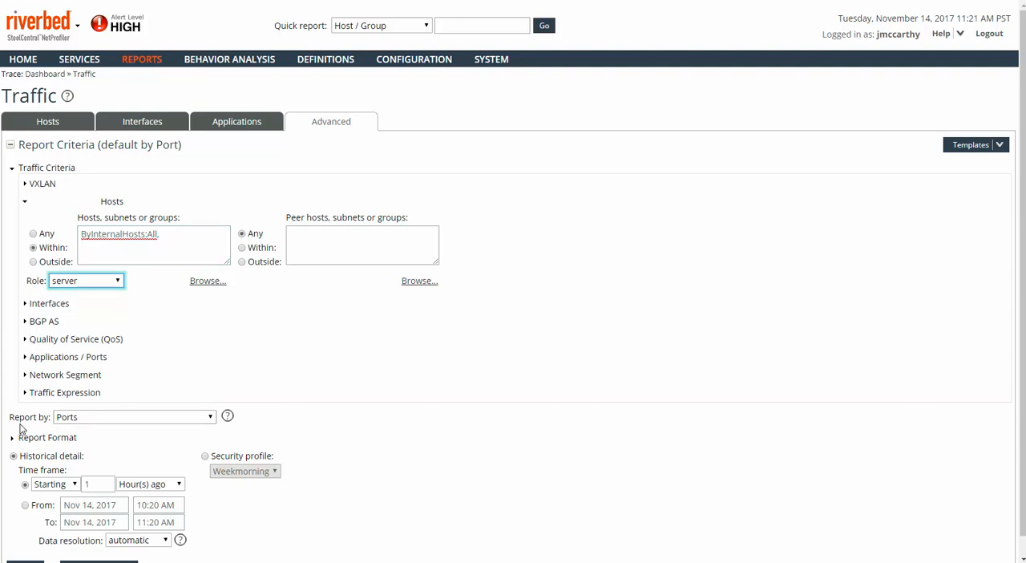
Step: Report by Hosts, exclude the time chart from the report format, and run the report immediately
click(211, 418)
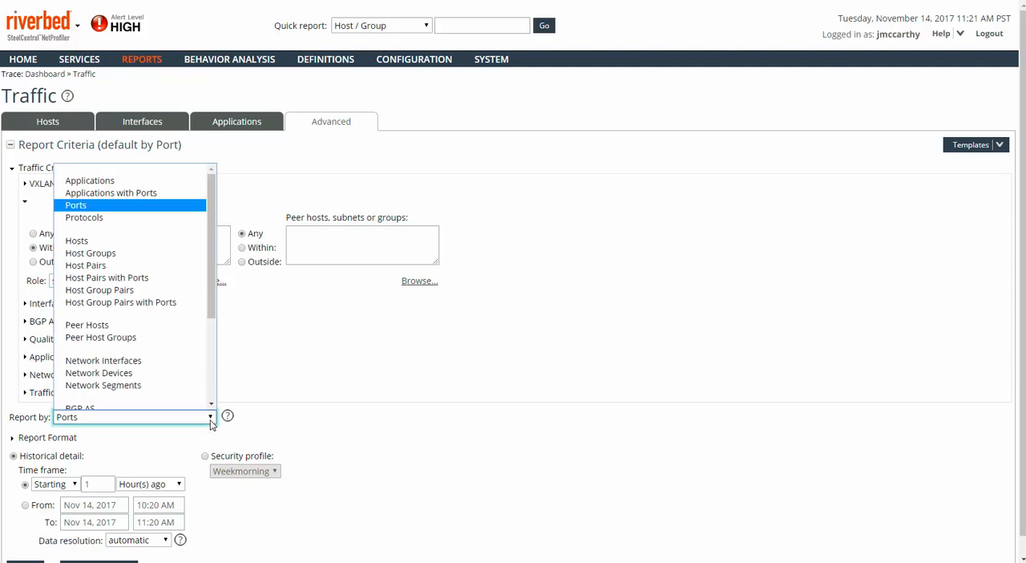
click(98, 245)
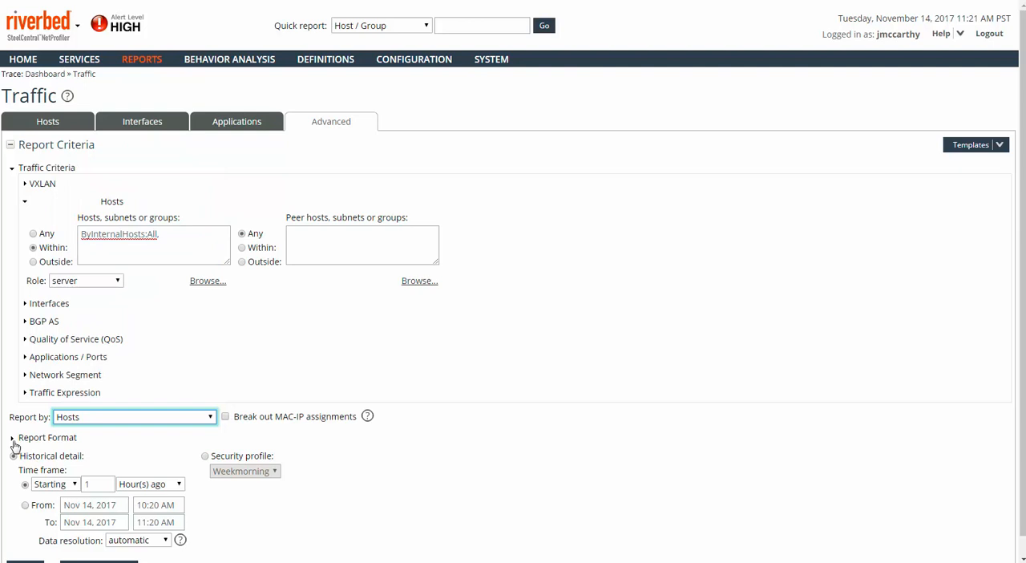
click(13, 437)
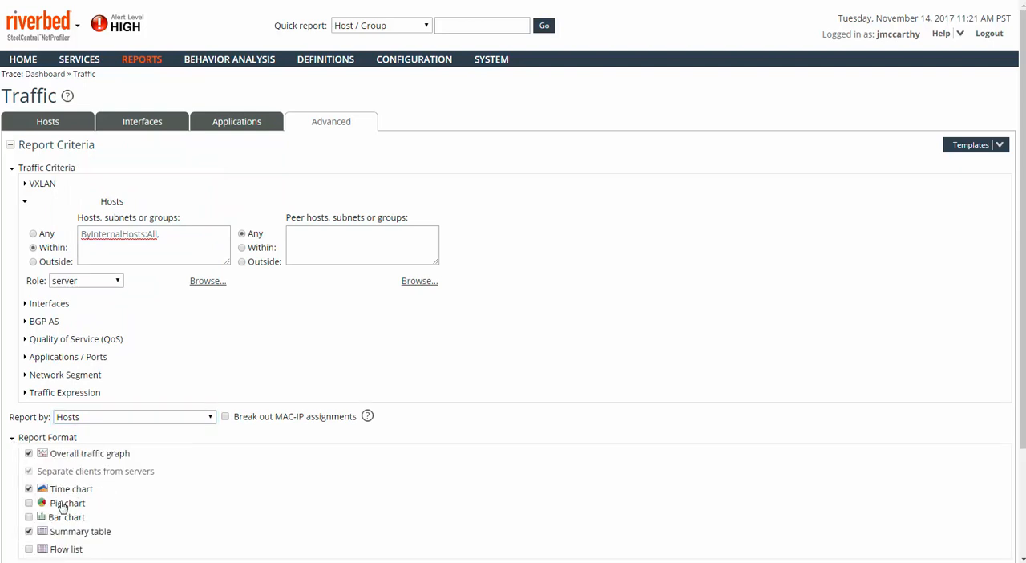
click(29, 490)
scroll(476, 485, down, 1)
scroll(476, 484, down, 1)
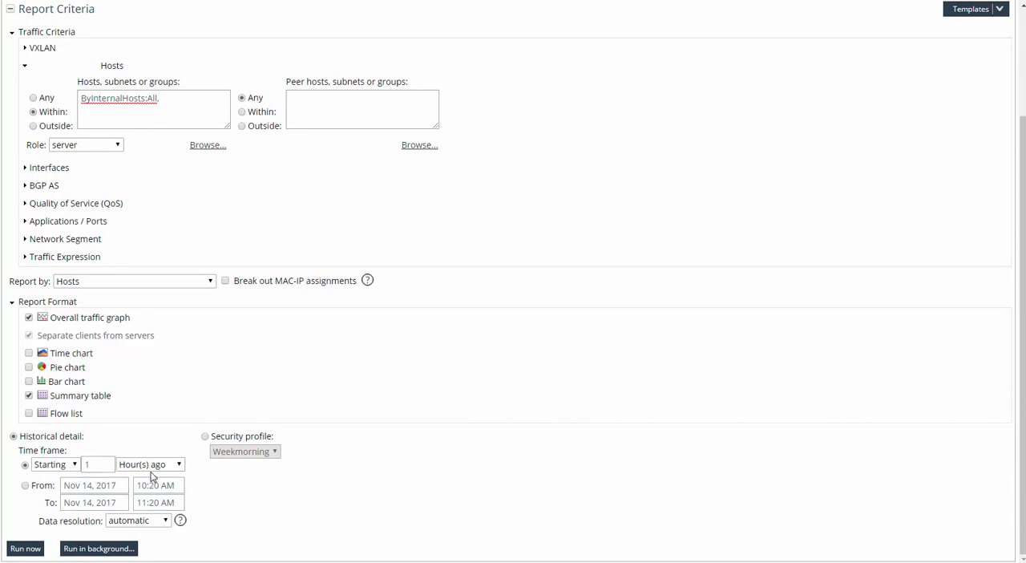
click(24, 549)
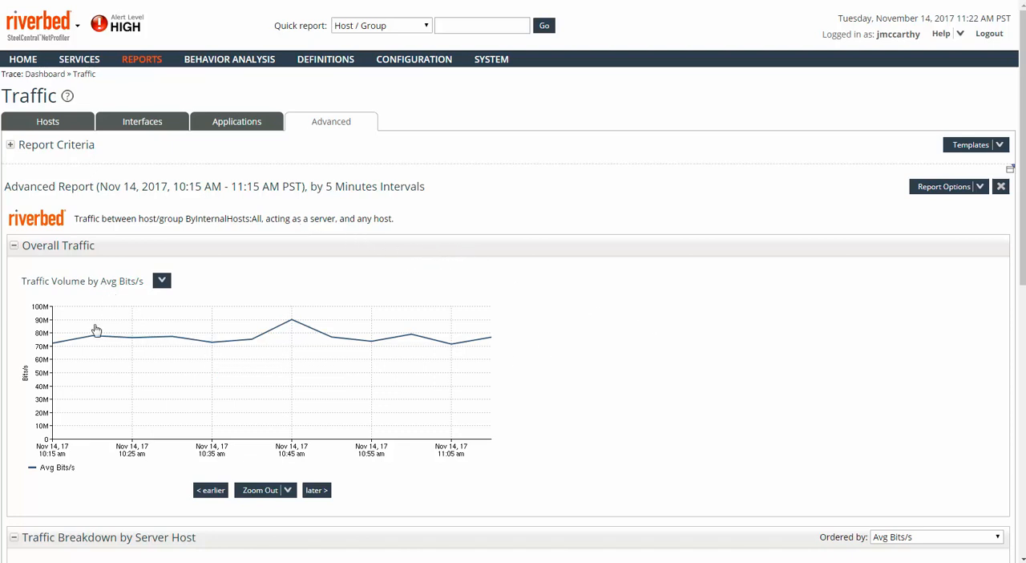
Step: Sort the server host traffic breakdown by average packets per second, trying ascending order before returning to descending
click(161, 281)
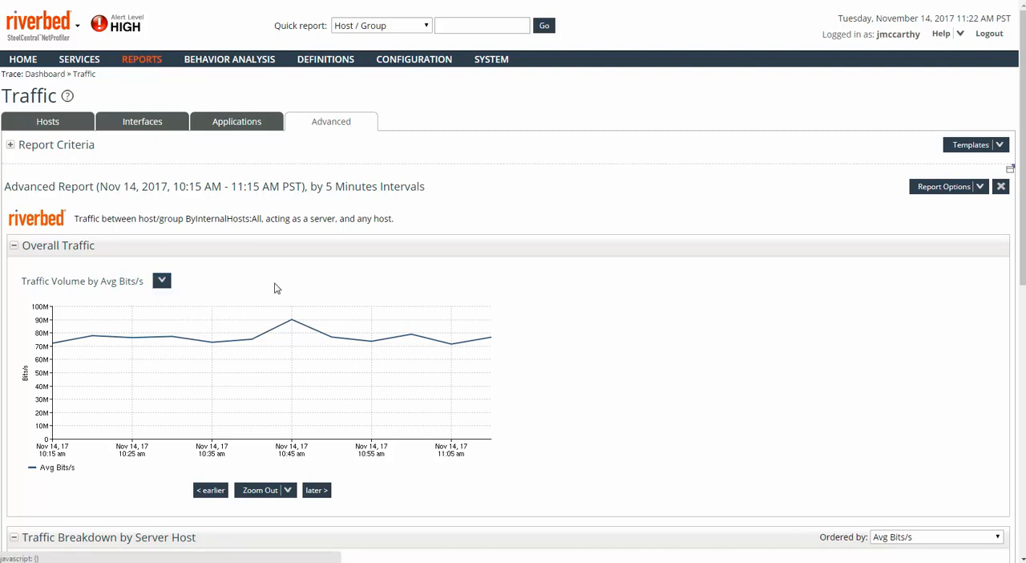
scroll(647, 373, down, 3)
scroll(646, 373, down, 3)
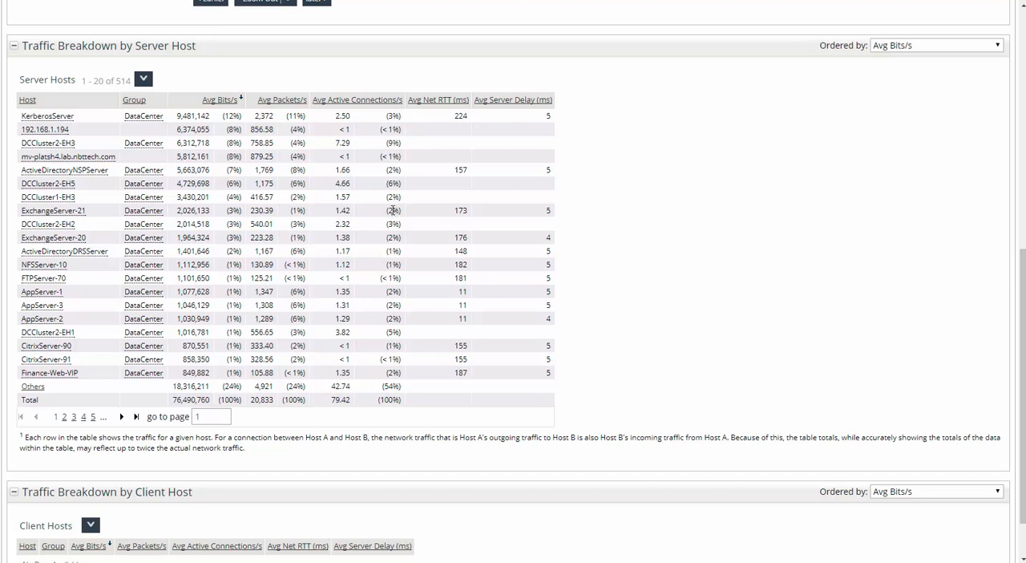
click(281, 100)
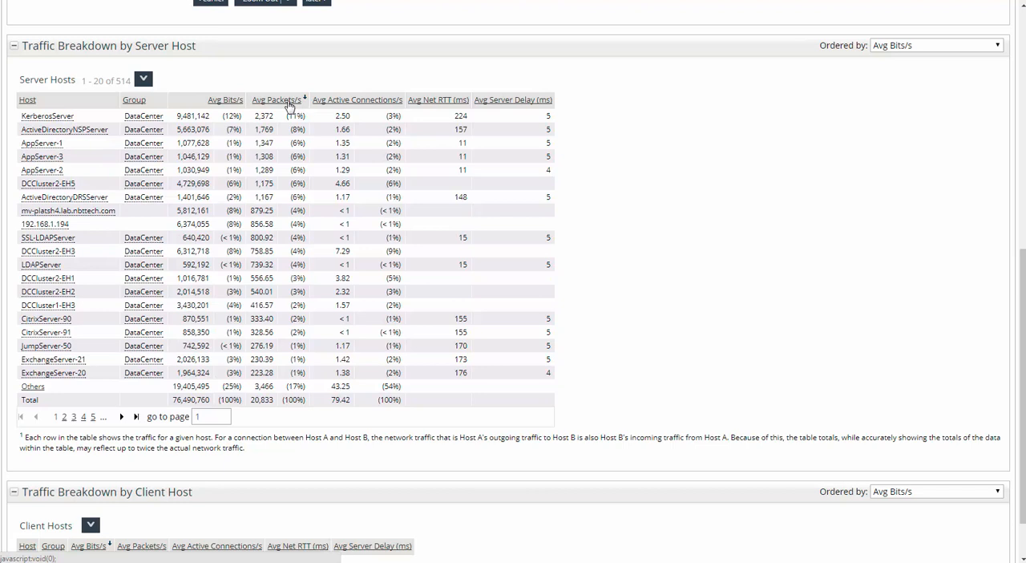
click(287, 102)
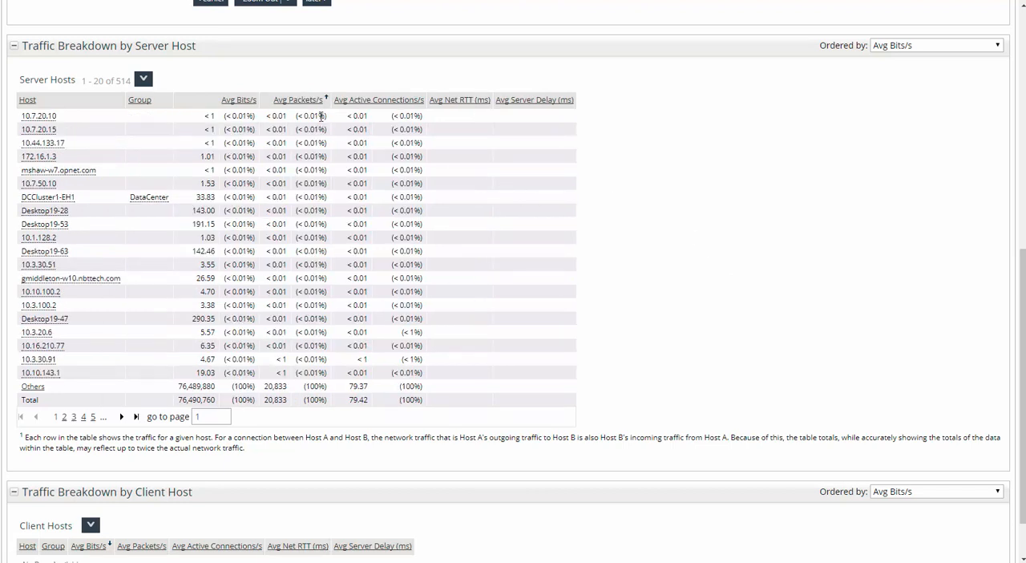
mouse_move(321, 116)
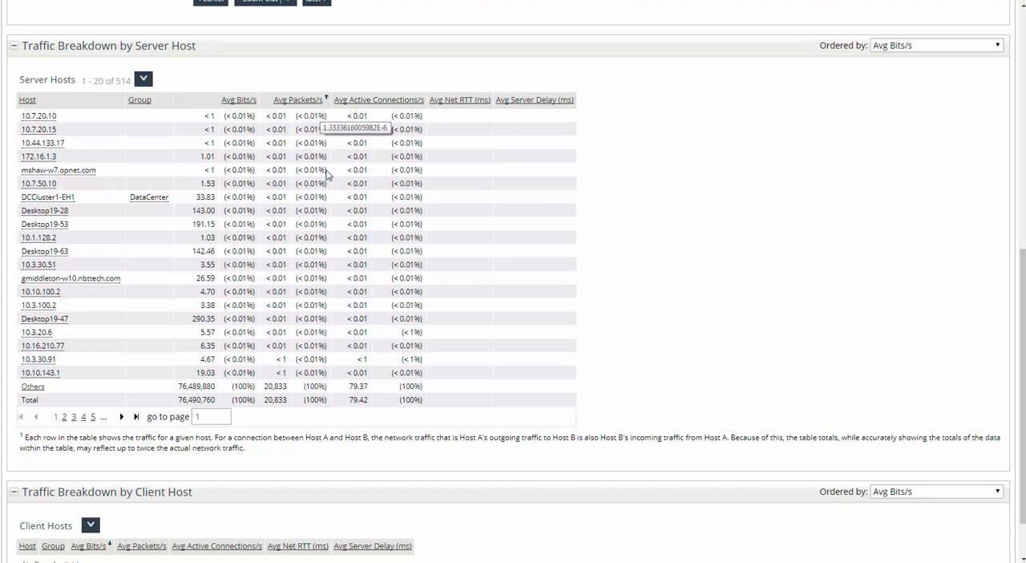
mouse_move(337, 152)
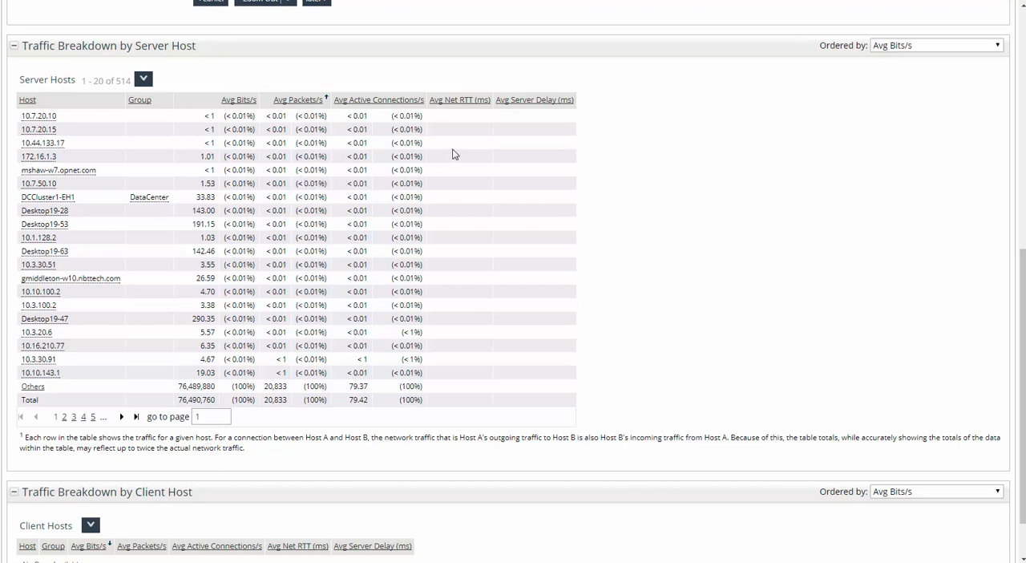
click(302, 105)
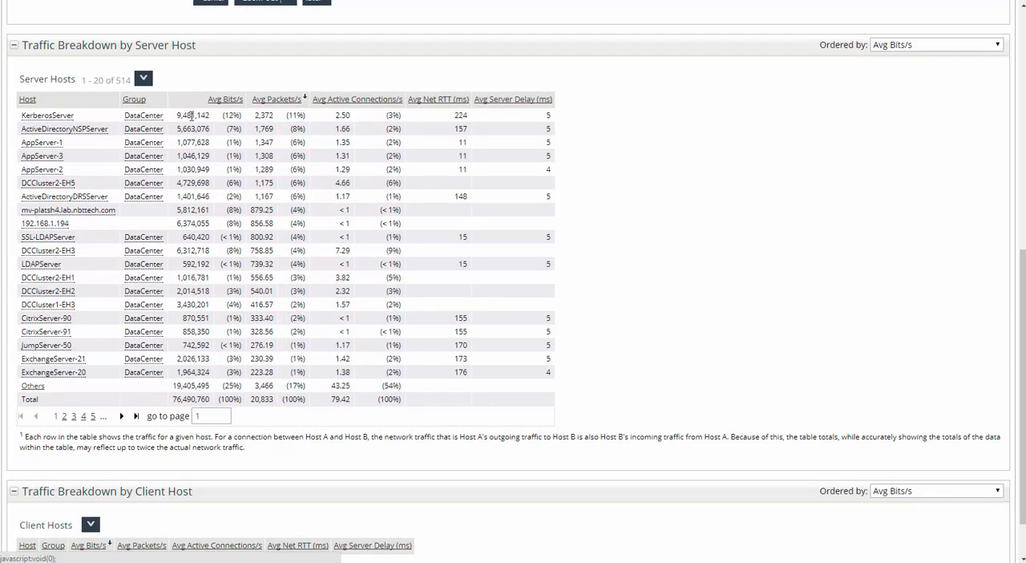
Step: Review the reports and actions available for the KerberosServer host, then dismiss them
click(35, 119)
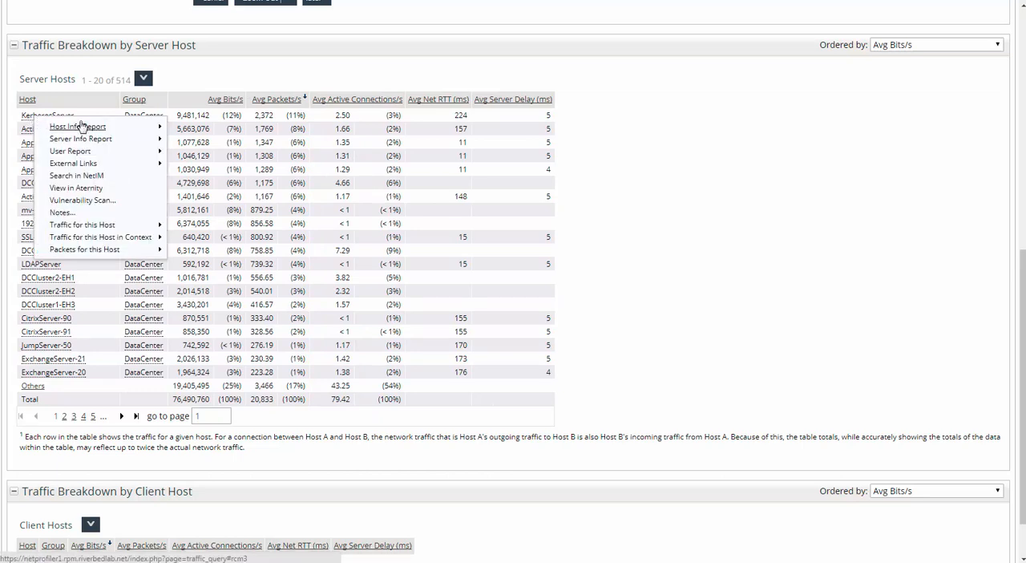
mouse_move(82, 130)
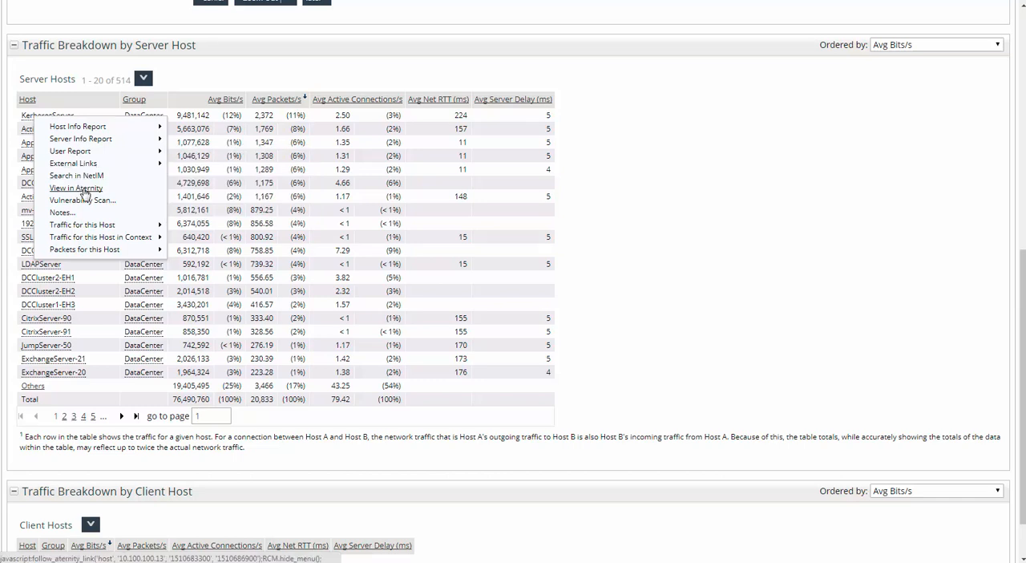
mouse_move(93, 254)
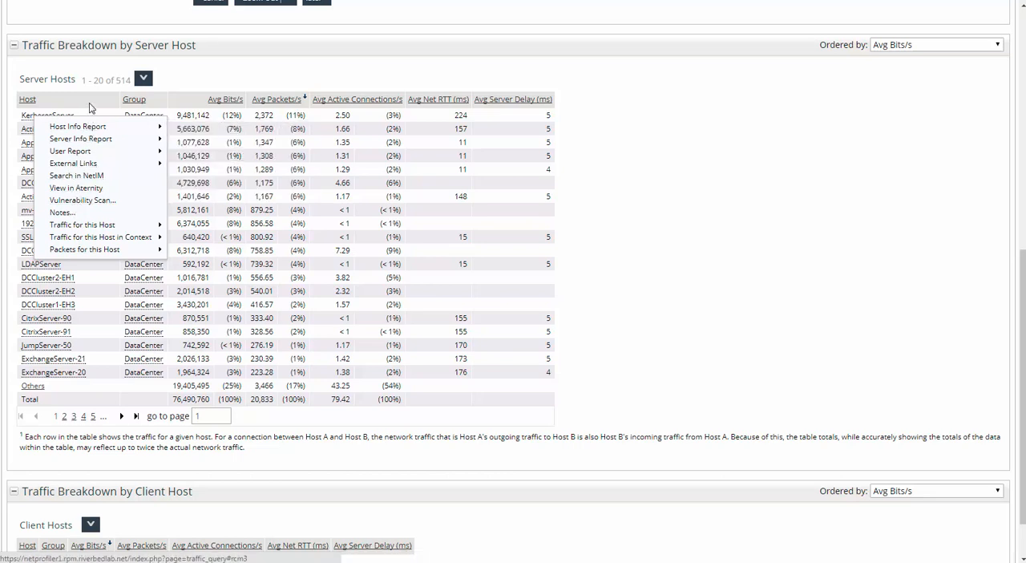
click(241, 75)
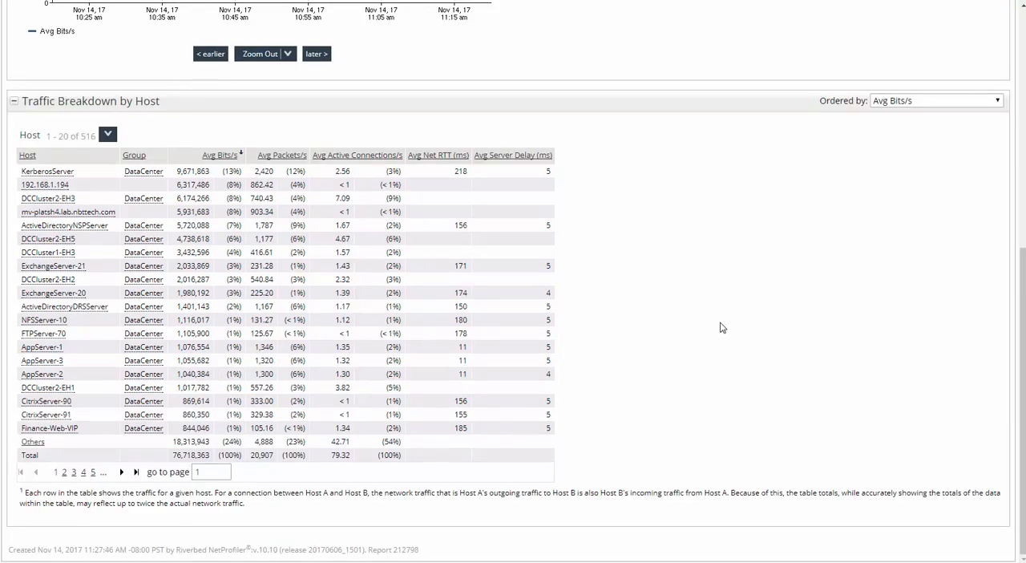
Step: Set the quick report type to Application and choose MSSQL as its application
scroll(712, 315, up, 5)
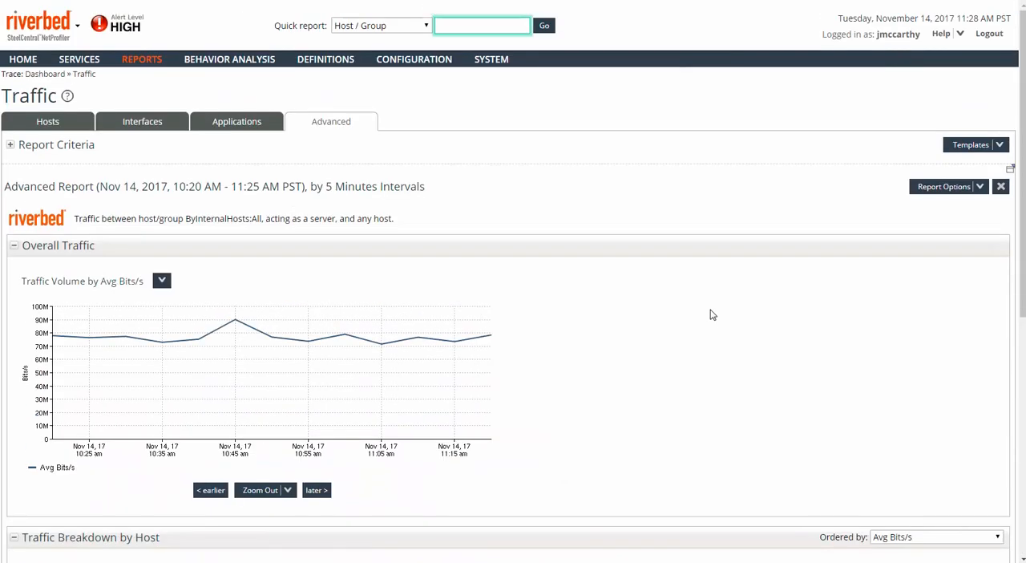
click(422, 26)
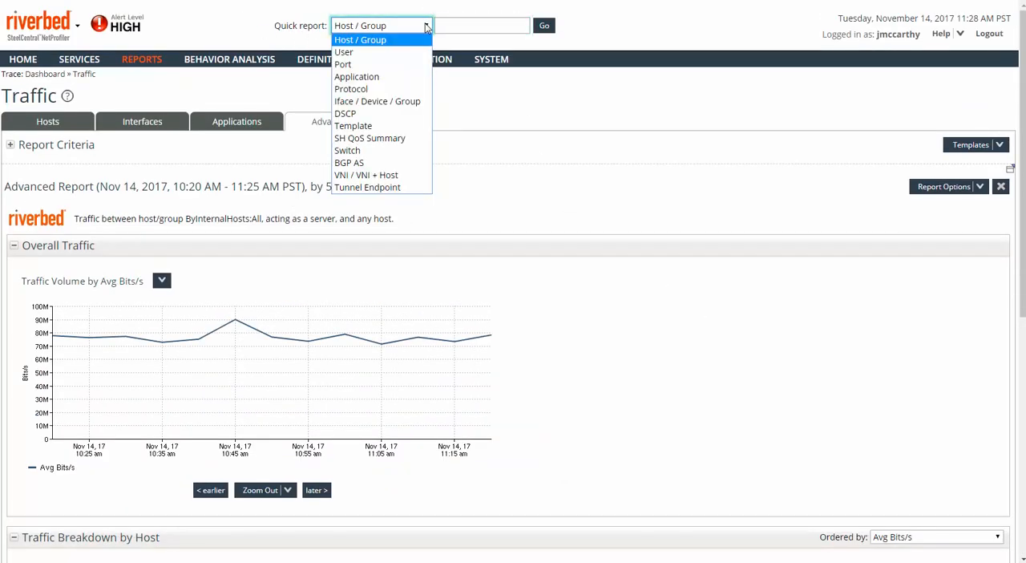
click(356, 76)
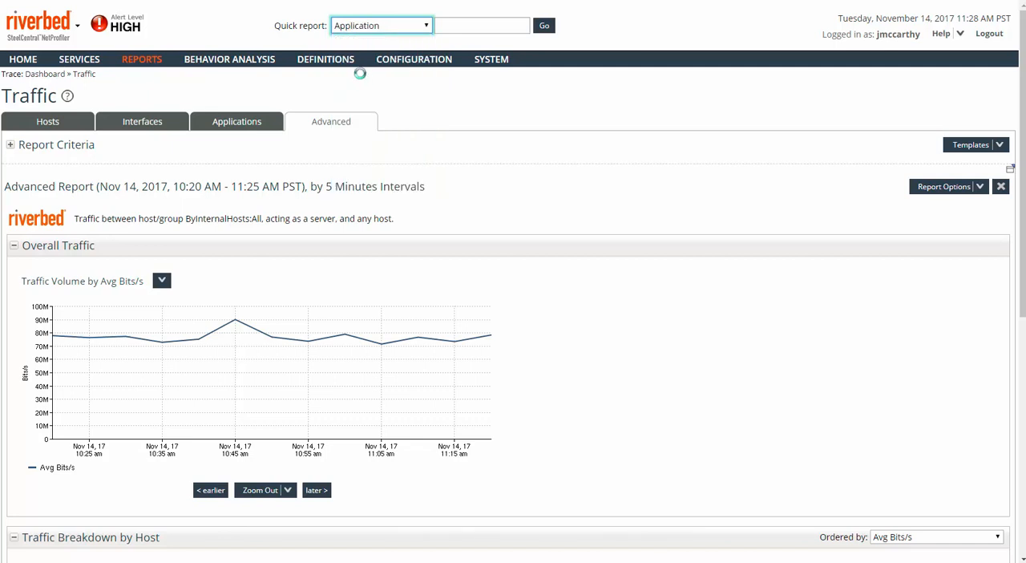
click(462, 26)
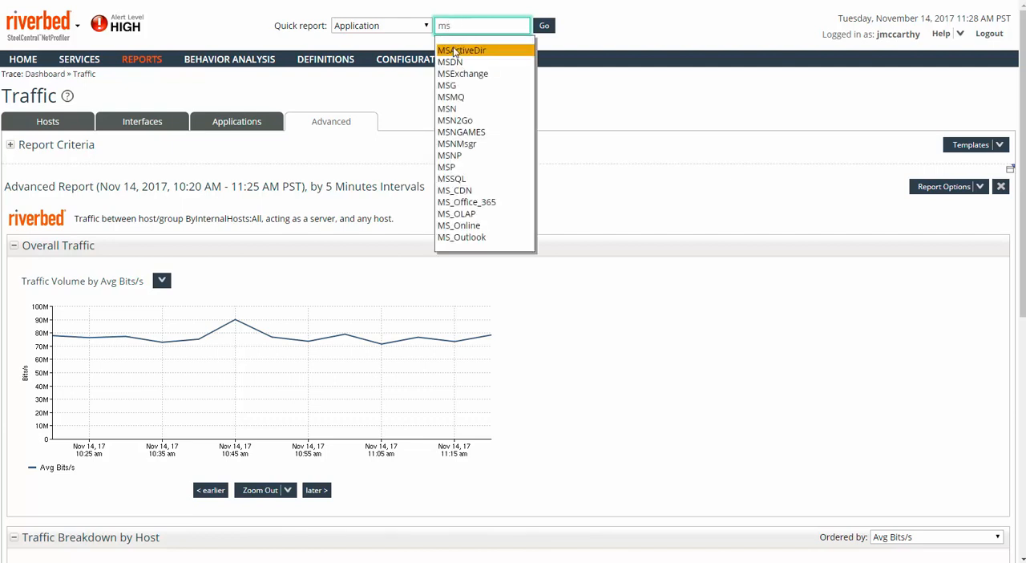
click(453, 180)
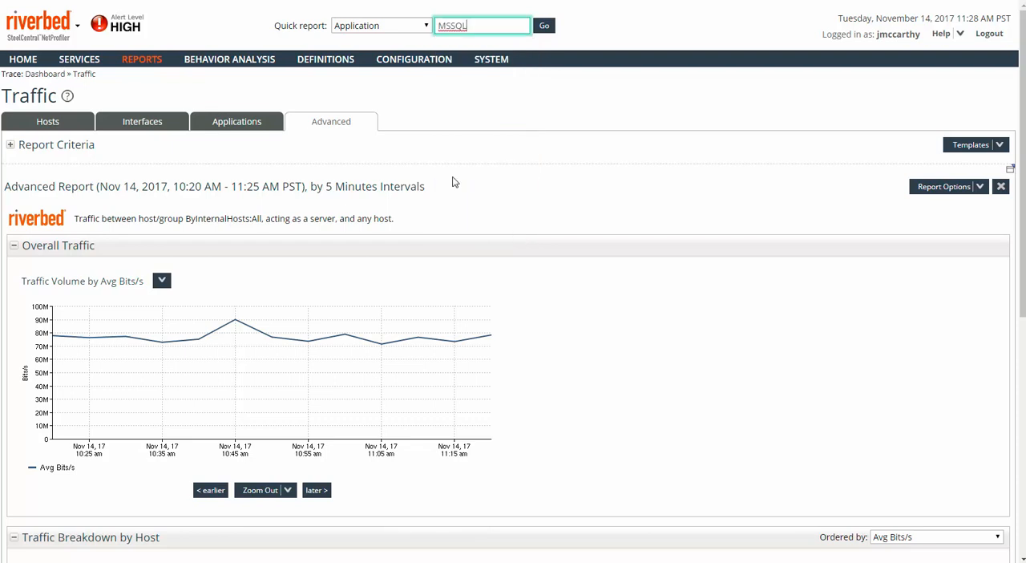
Step: Expand the report criteria and set the role of the internal hosts to client or server
click(11, 147)
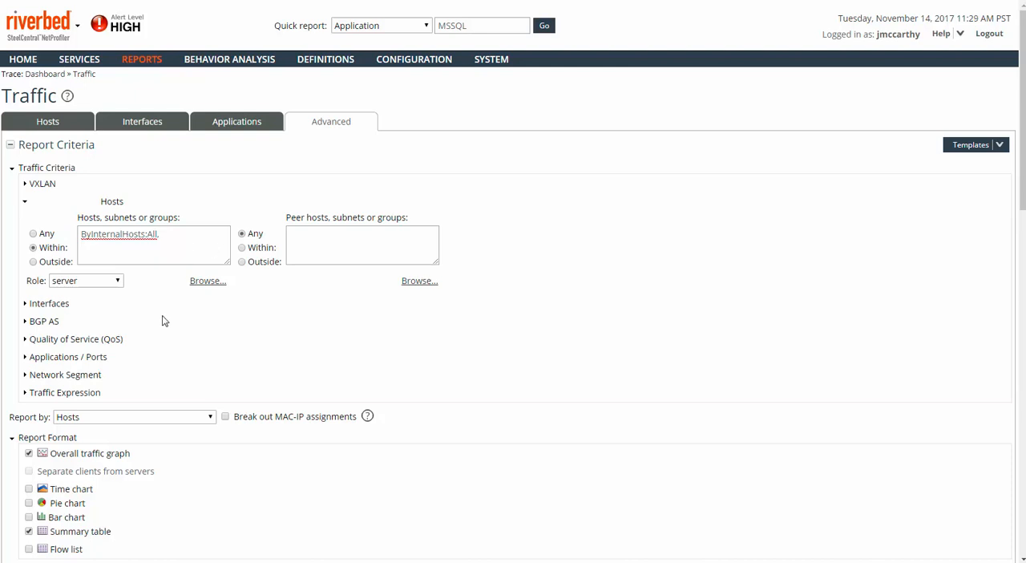
click(117, 283)
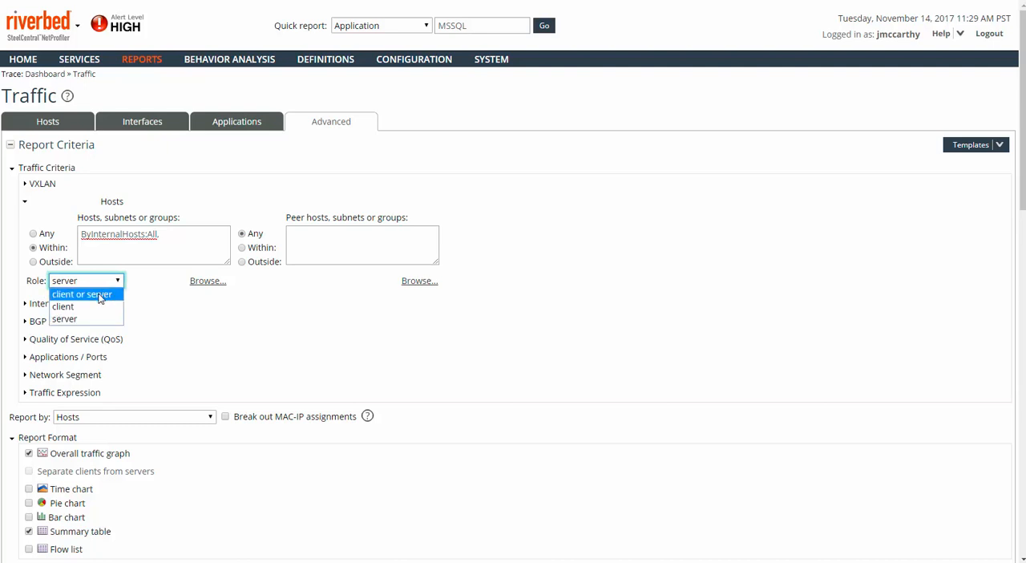
click(100, 295)
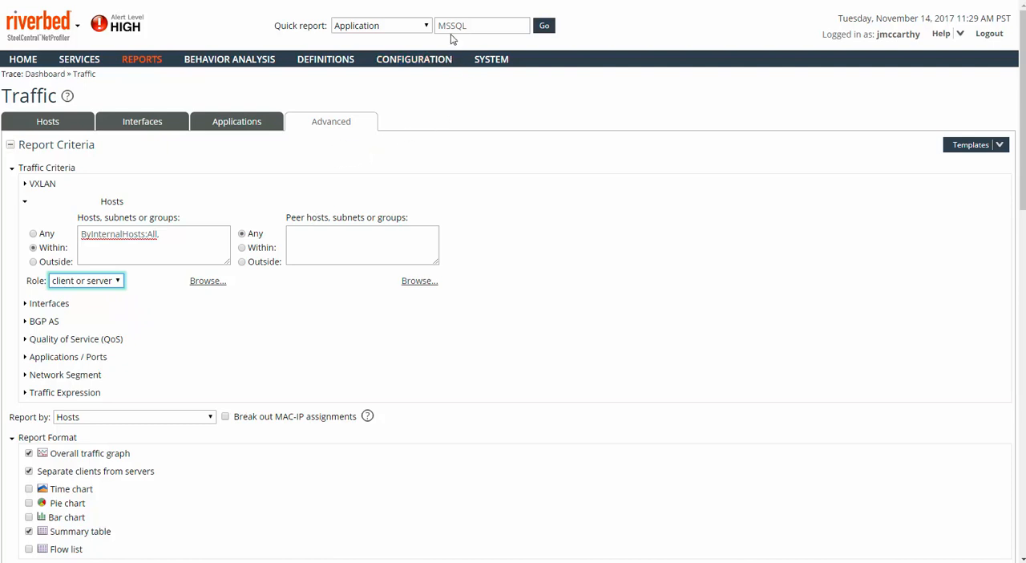
Step: Limit the traffic report to protocol/port tcp/1433 and run it immediately
click(25, 358)
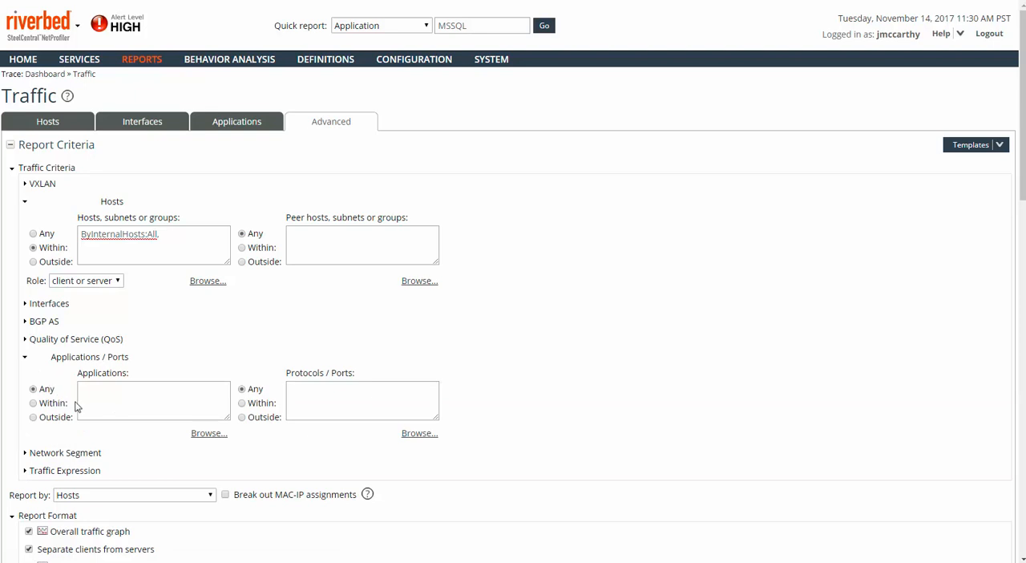
click(323, 395)
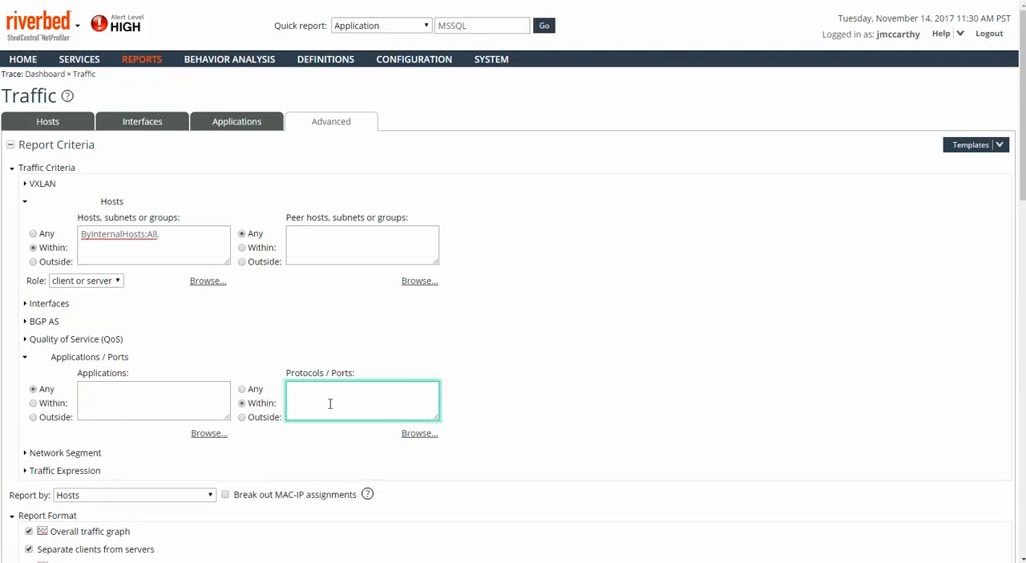
text(tcp/1433)
scroll(521, 456, down, 2)
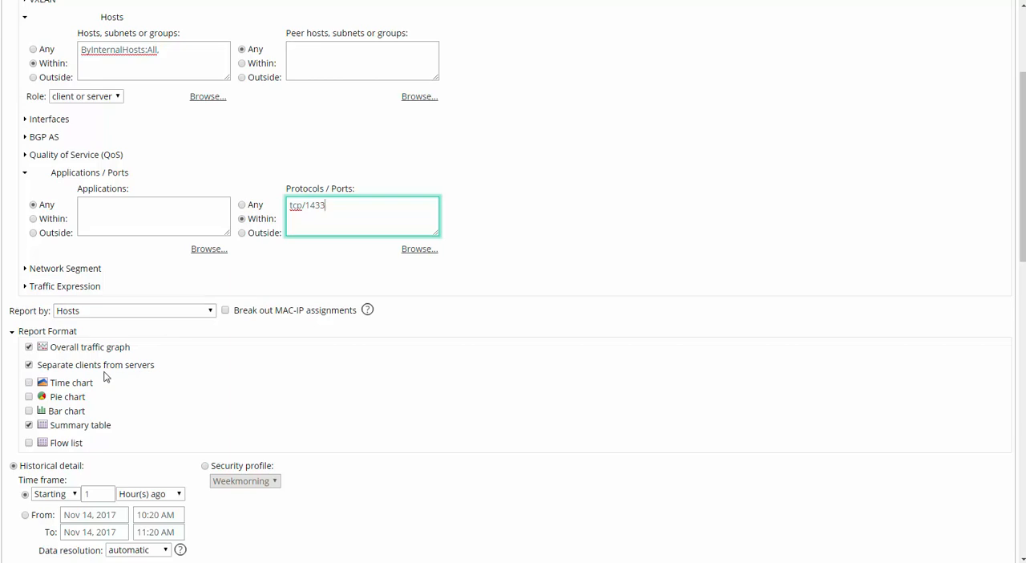
scroll(161, 383, down, 2)
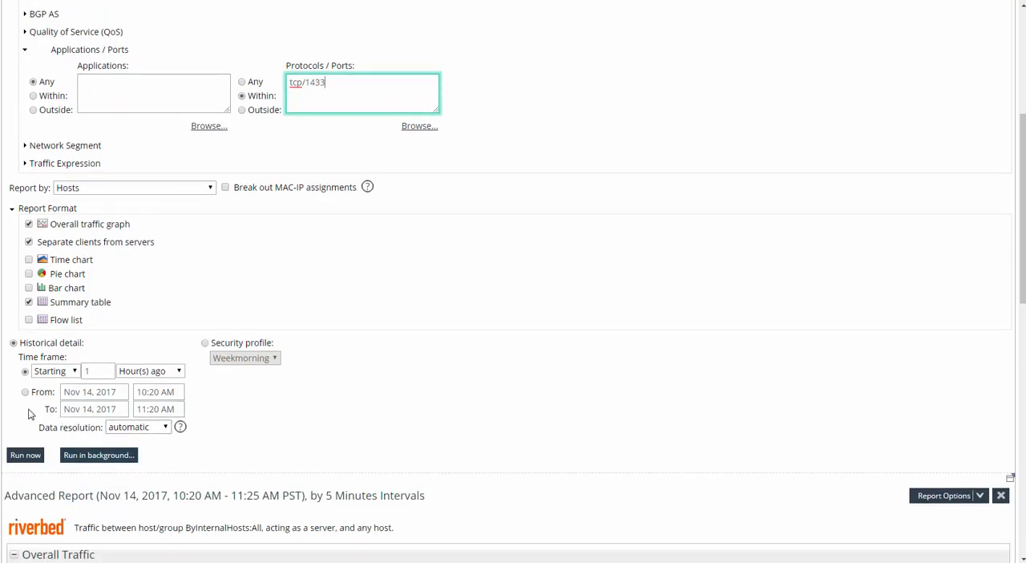
click(25, 455)
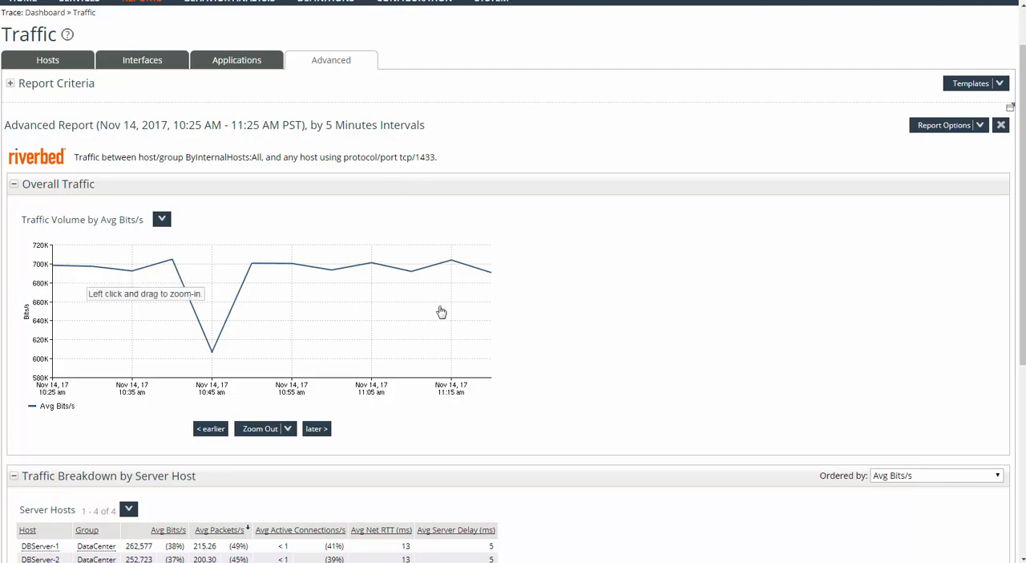
Step: Review the server and client host breakdowns and open the available actions for server host DBServer-161
scroll(597, 314, down, 3)
scroll(597, 313, down, 2)
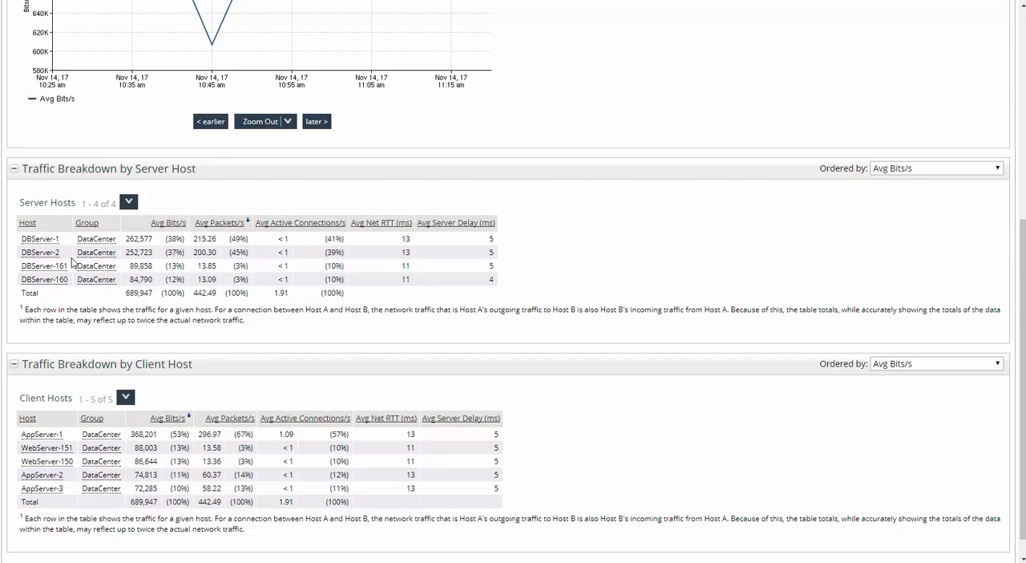
scroll(103, 429, down, 1)
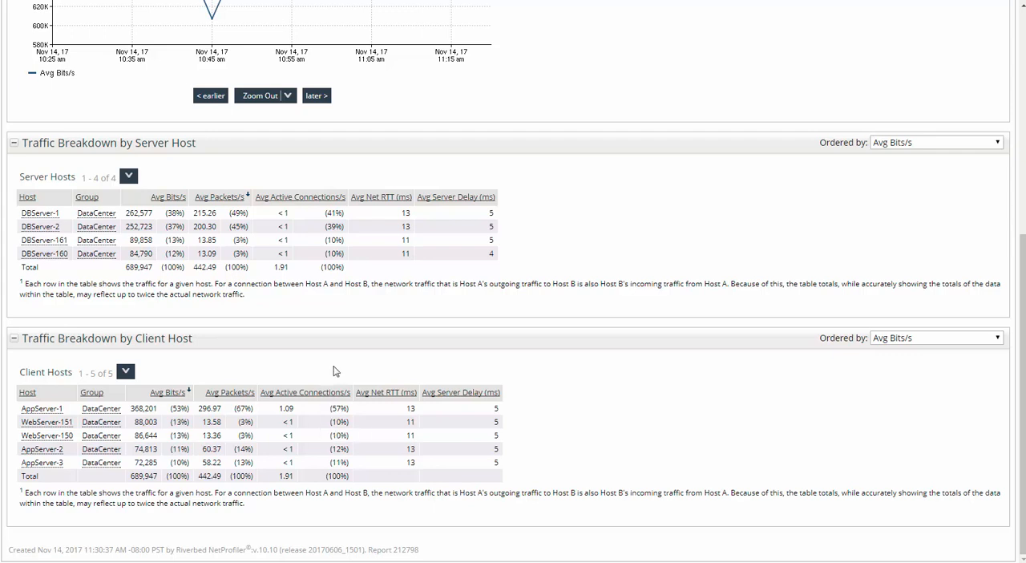
click(34, 245)
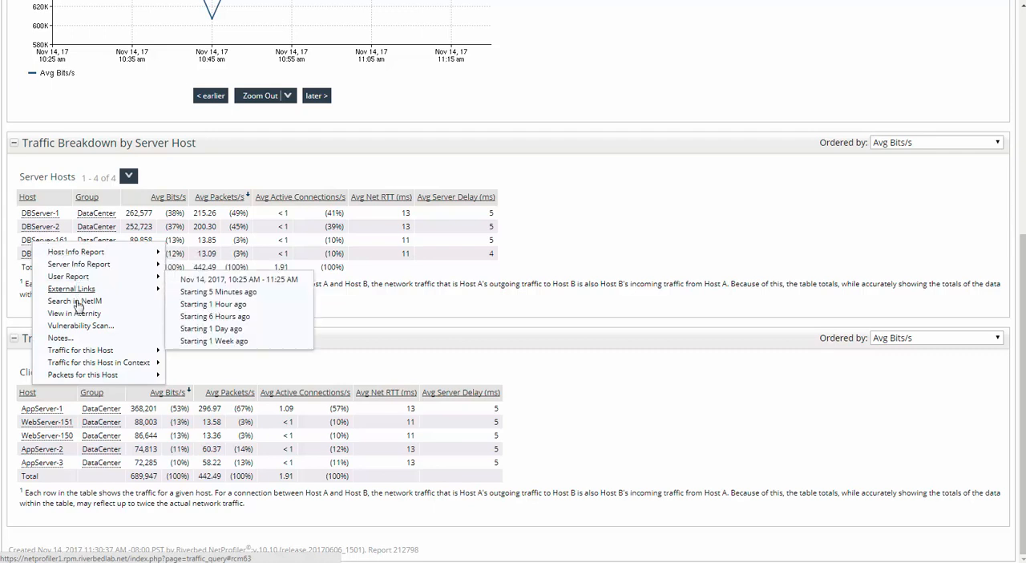